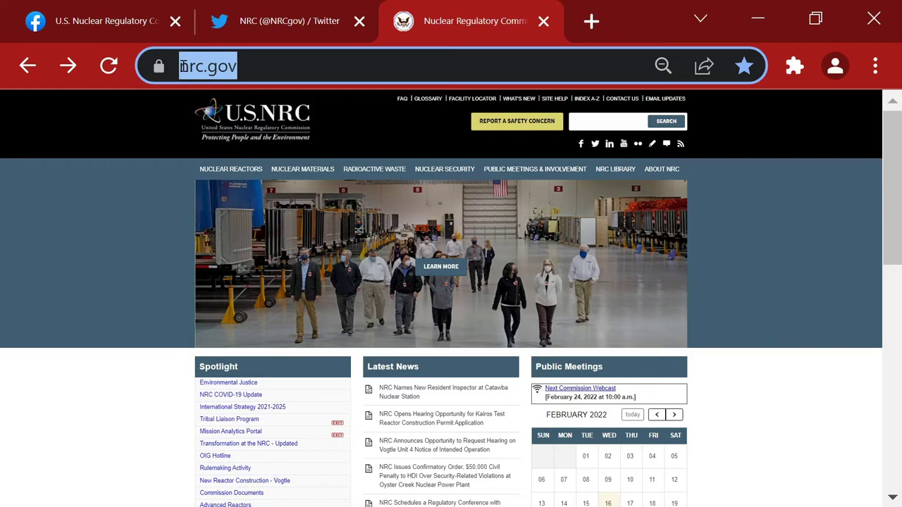
pyautogui.write('w')
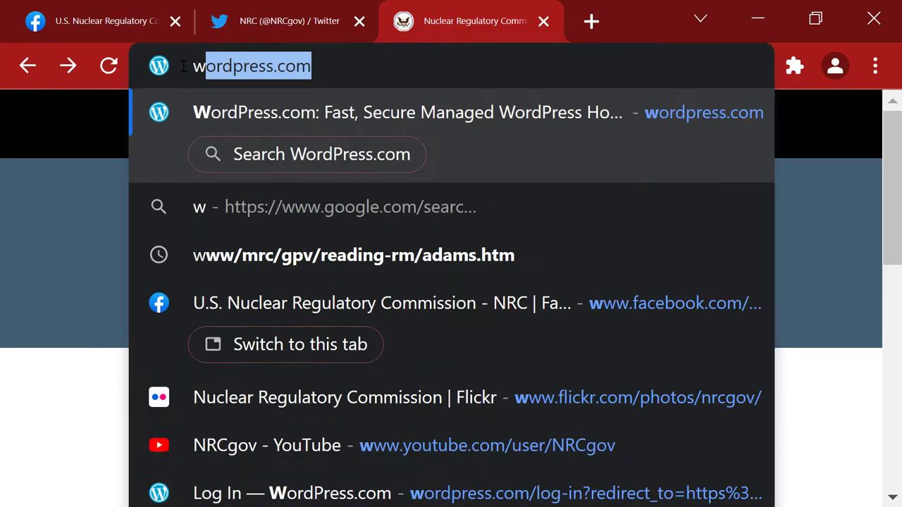
pyautogui.write('ww.nrc')
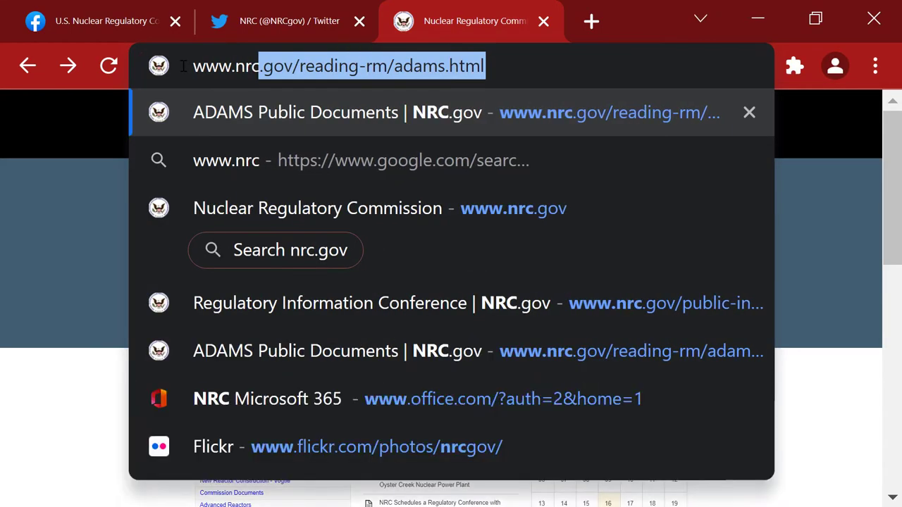
pyautogui.write('.gov/')
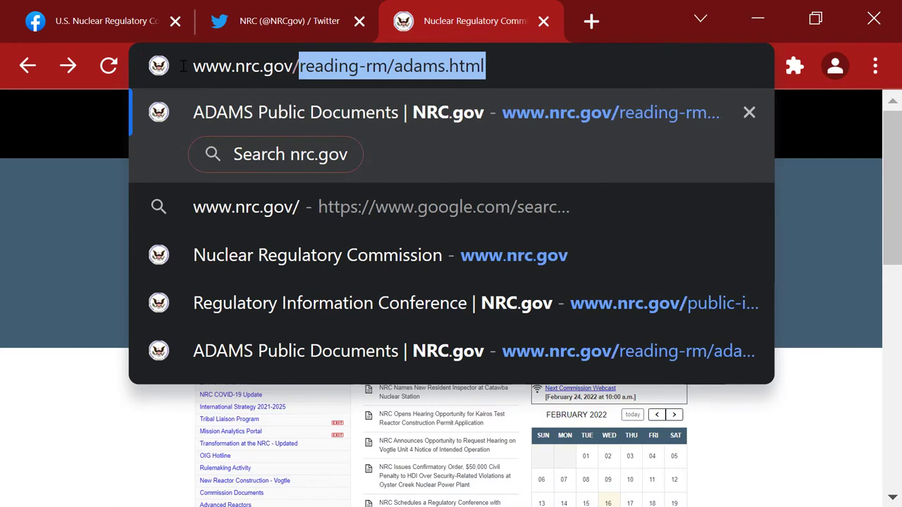
pyautogui.write('reading')
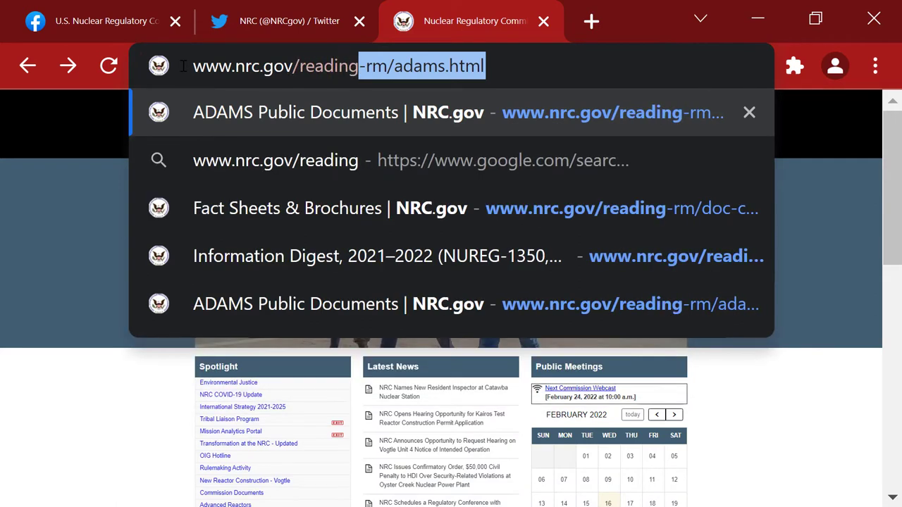
pyautogui.write('-rm/a')
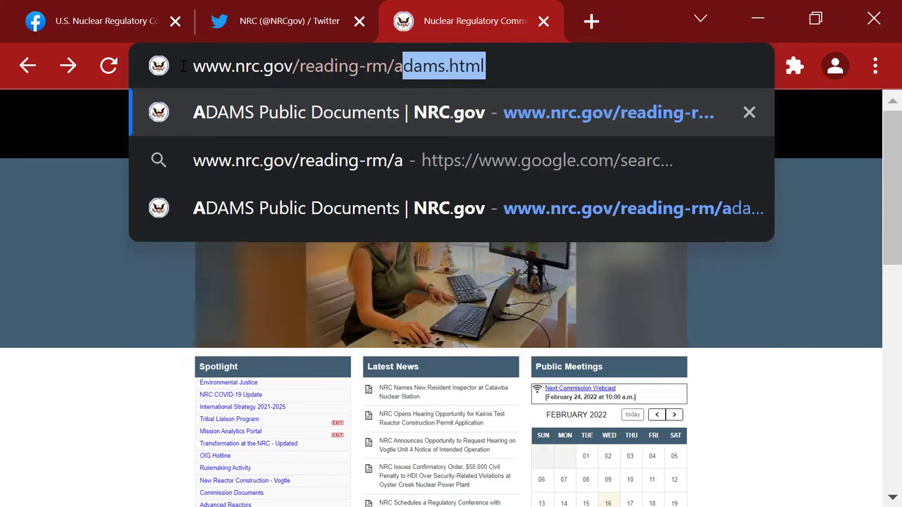
pyautogui.write('dams.ht')
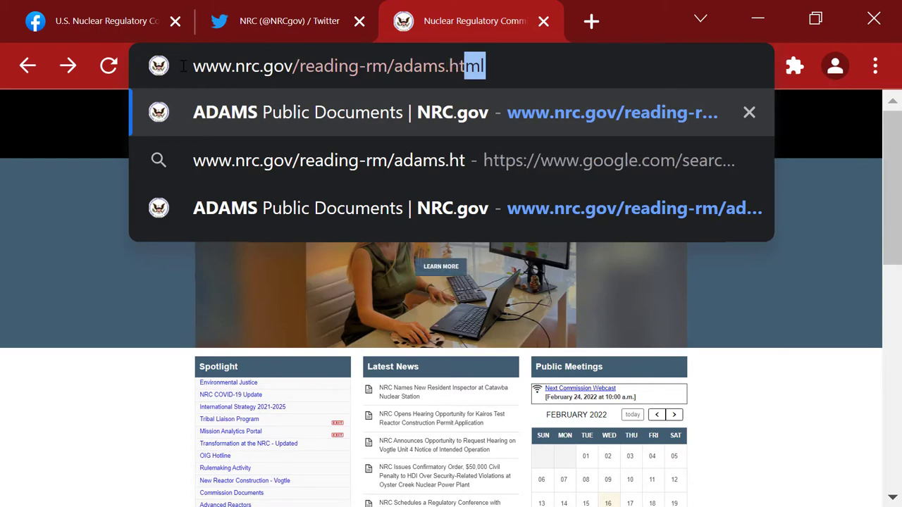
pyautogui.write('ml')
pyautogui.press('Return')
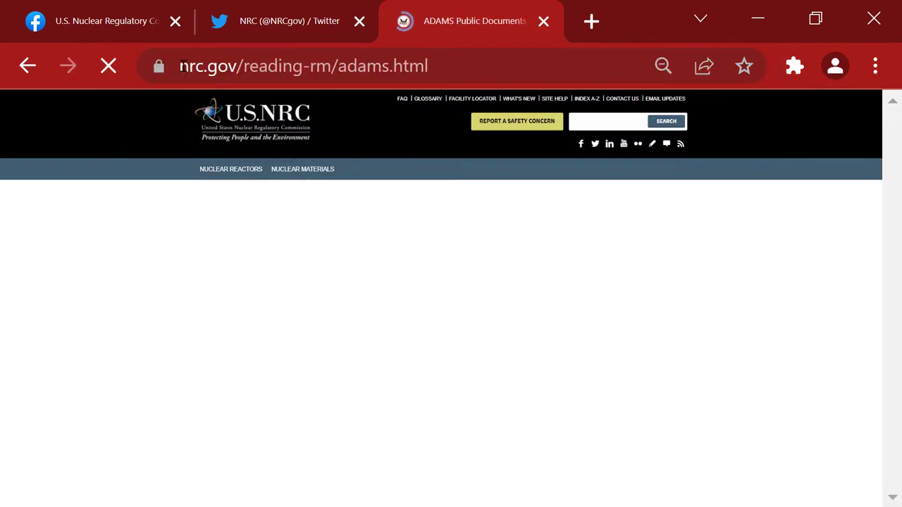
pyautogui.click(602, 251)
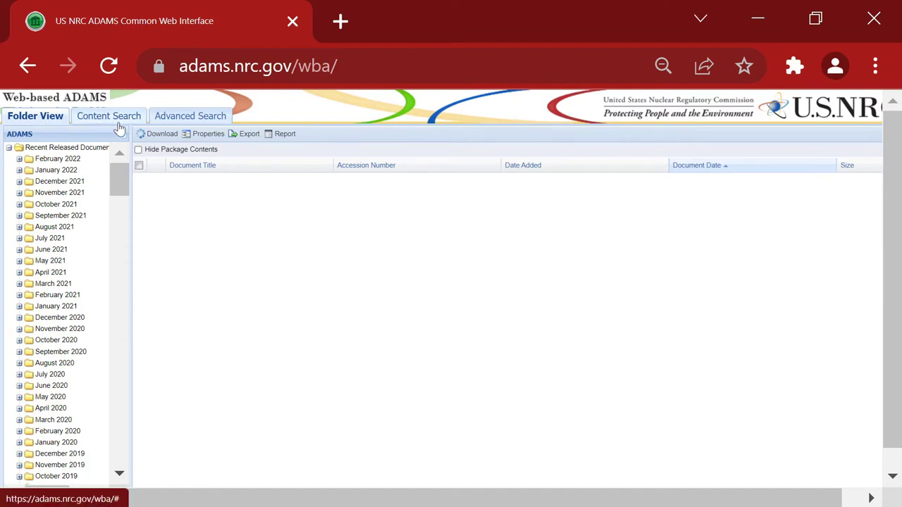
# On the Advanced Search form, select Public Legacy Library instead of Public Library.
pyautogui.click(191, 119)
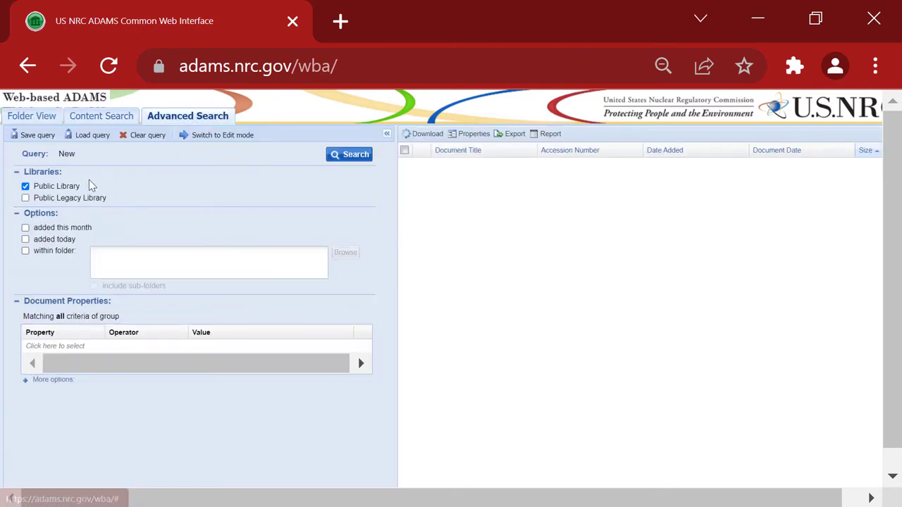
pyautogui.click(25, 198)
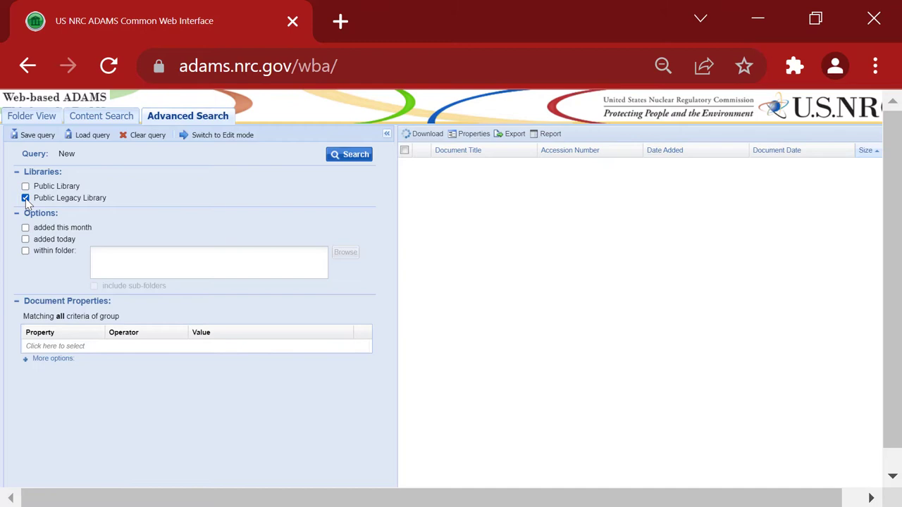
pyautogui.click(16, 302)
# Add the Document Properties criterion: Document Title contains 'Yucca Mountain'.
pyautogui.click(16, 301)
pyautogui.click(90, 351)
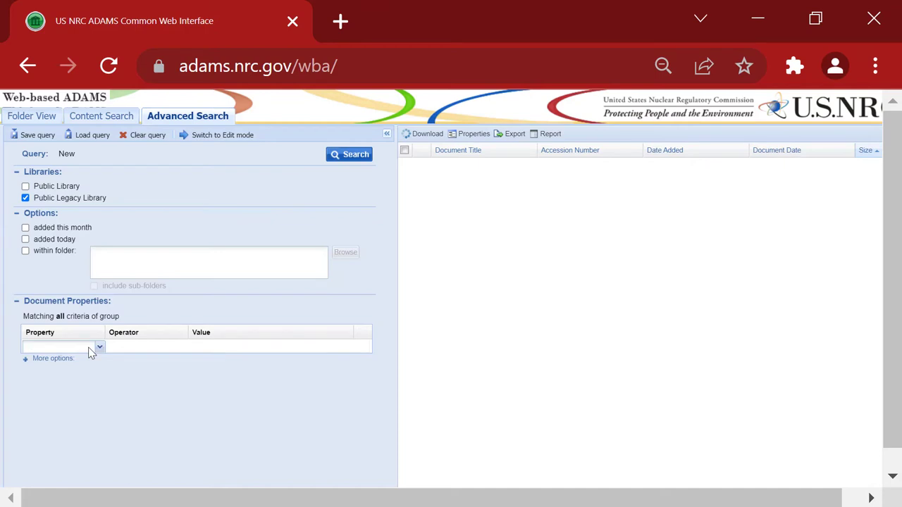
pyautogui.click(100, 351)
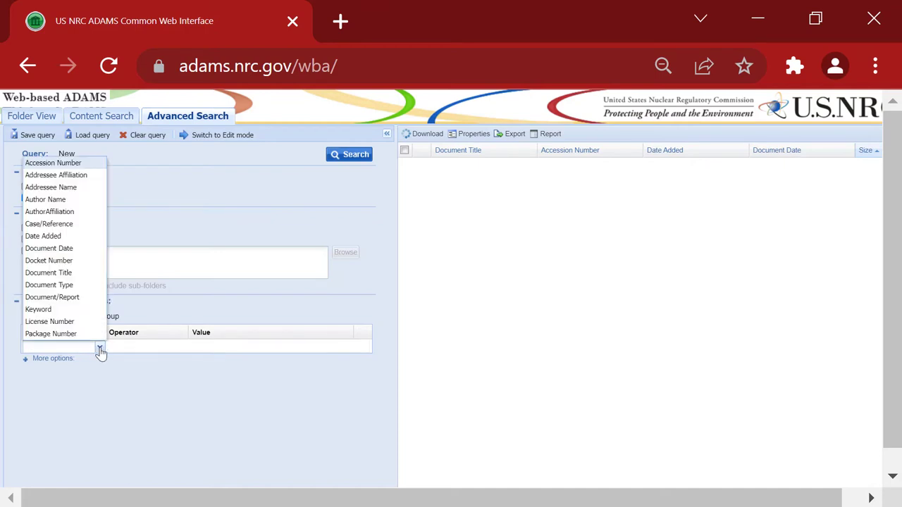
pyautogui.click(100, 275)
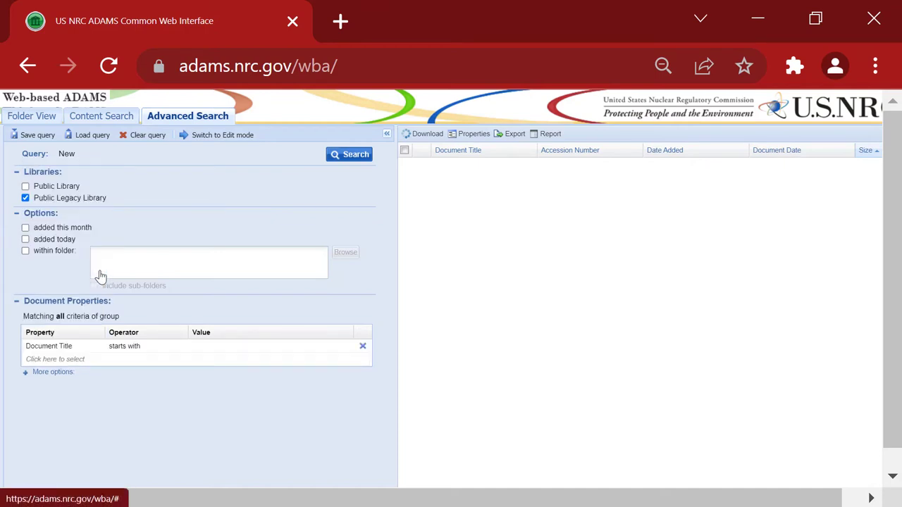
pyautogui.click(164, 351)
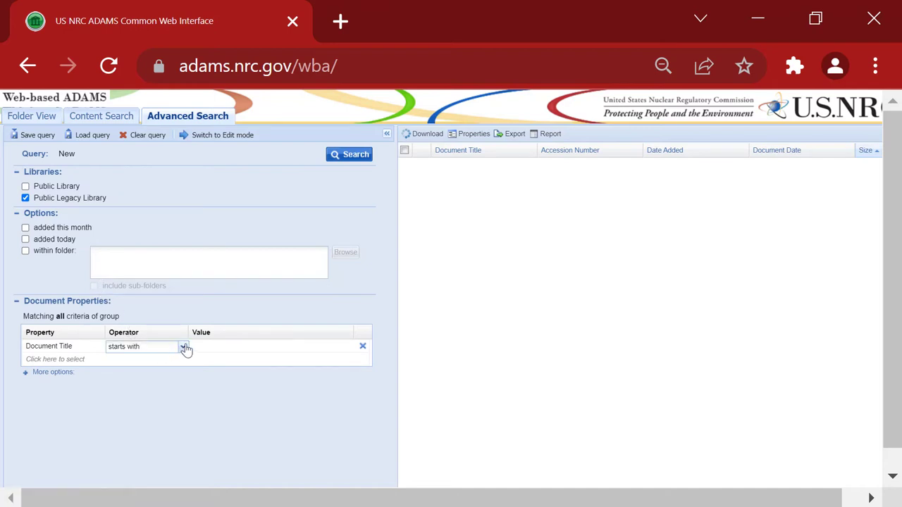
pyautogui.click(183, 347)
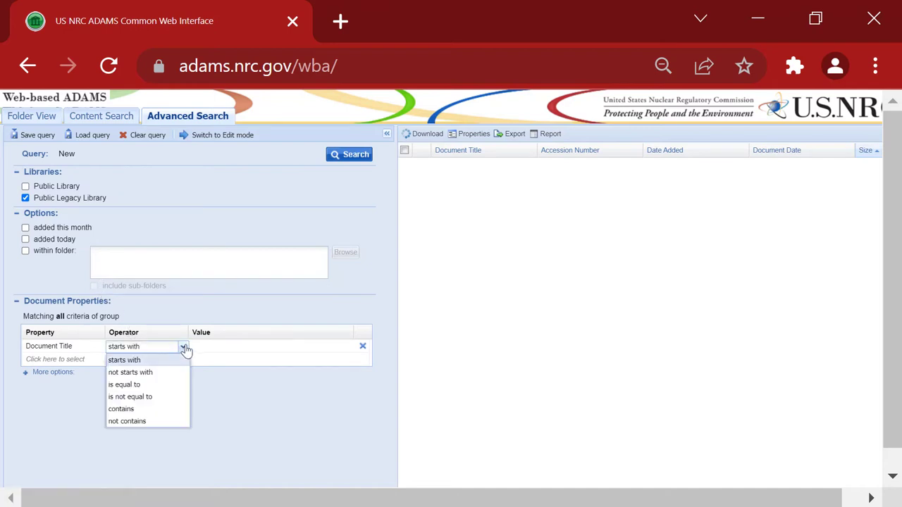
pyautogui.click(169, 410)
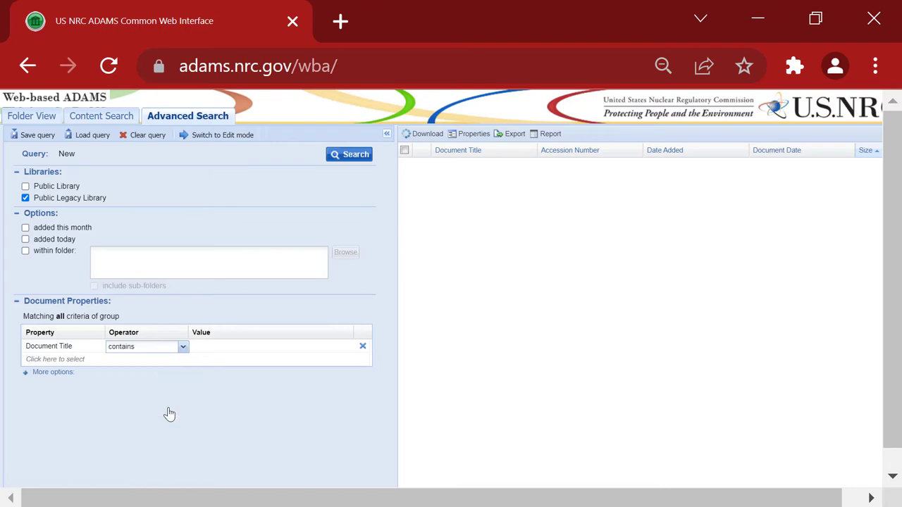
pyautogui.click(196, 347)
pyautogui.write('Yucca Mountain')
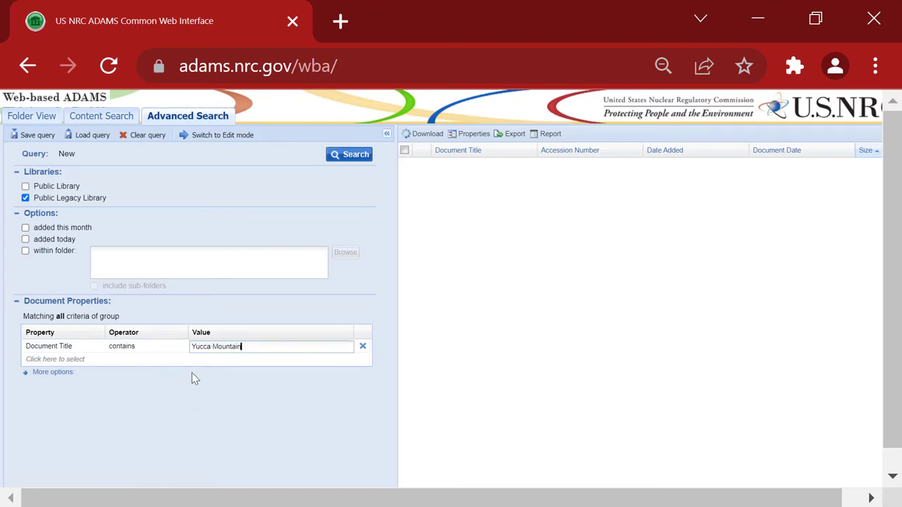
# Add a second criterion: Document Title contains 'Nevada'.
pyautogui.click(78, 360)
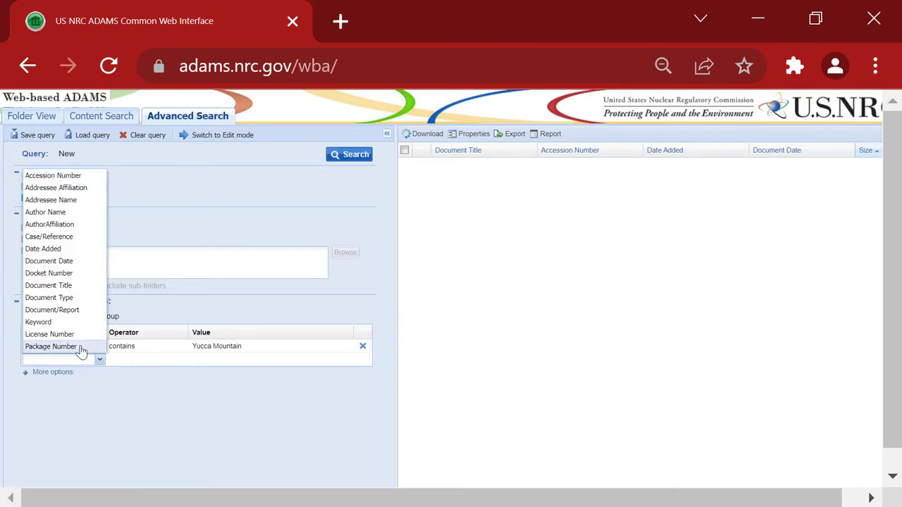
pyautogui.click(90, 286)
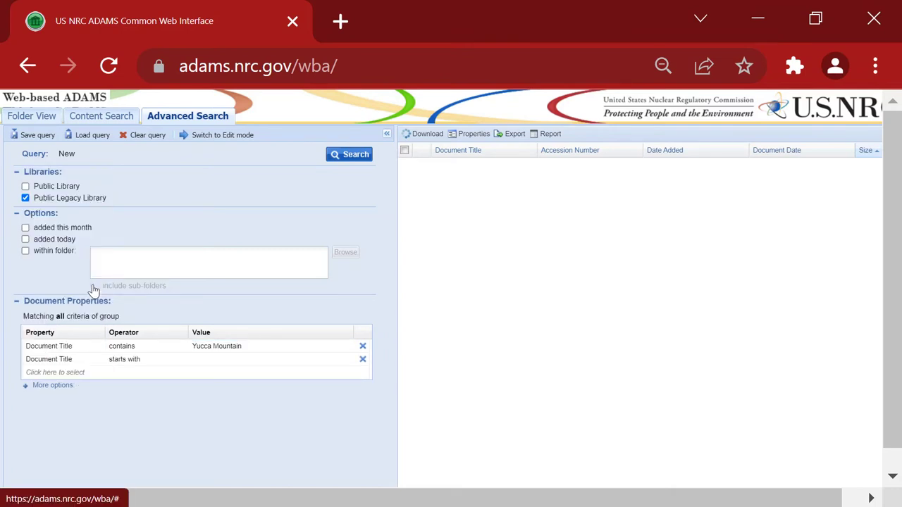
pyautogui.click(176, 363)
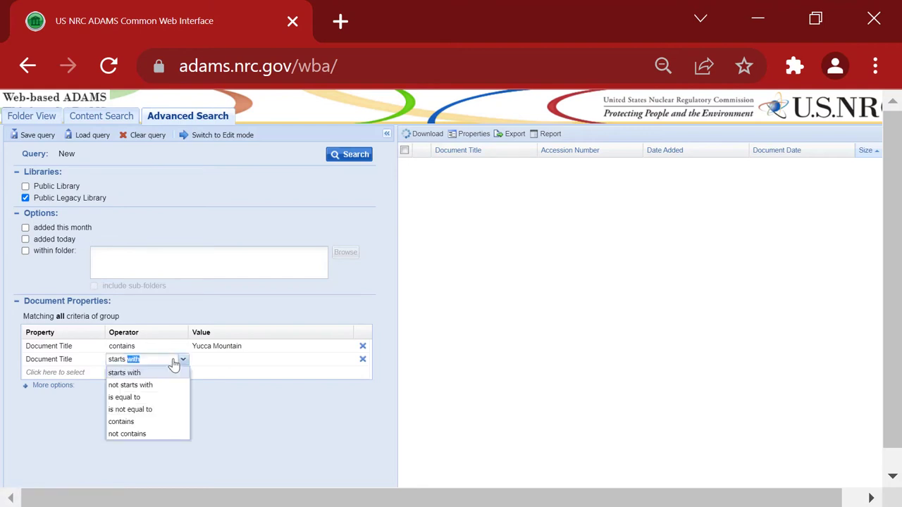
pyautogui.click(167, 423)
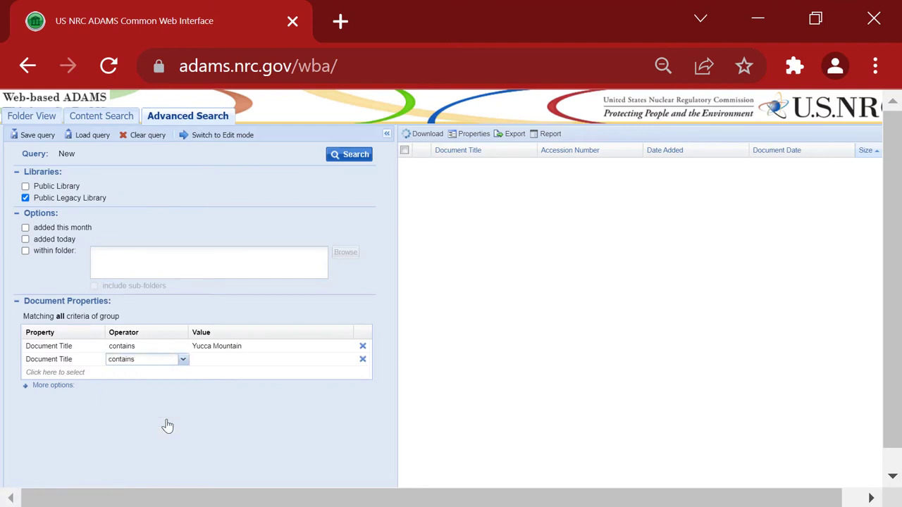
pyautogui.click(200, 362)
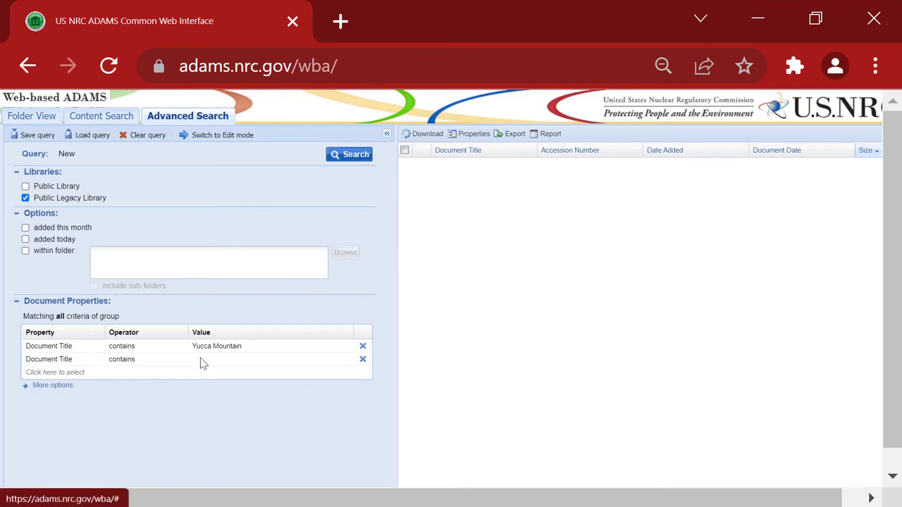
pyautogui.click(202, 362)
pyautogui.write('Nevada')
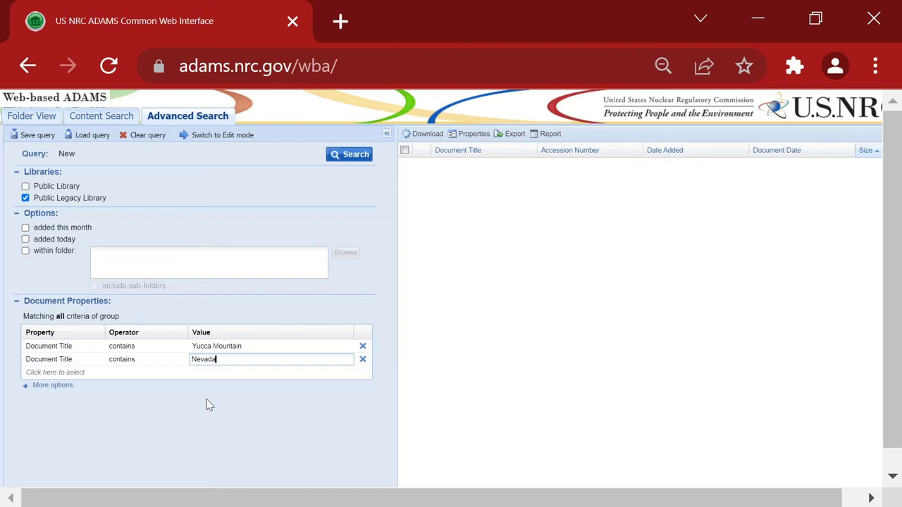
# Add a Document Date criterion, is between 01/01/1998 and 12/31/1998.
pyautogui.click(72, 371)
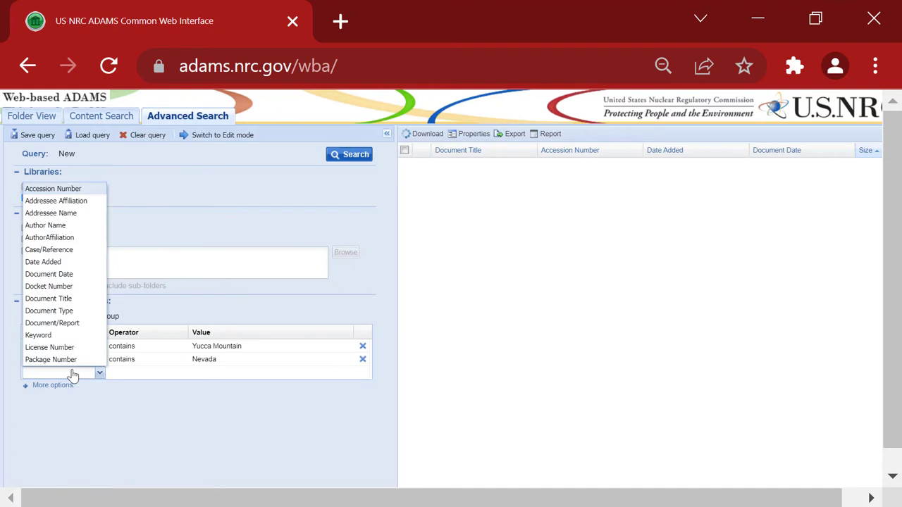
pyautogui.click(79, 276)
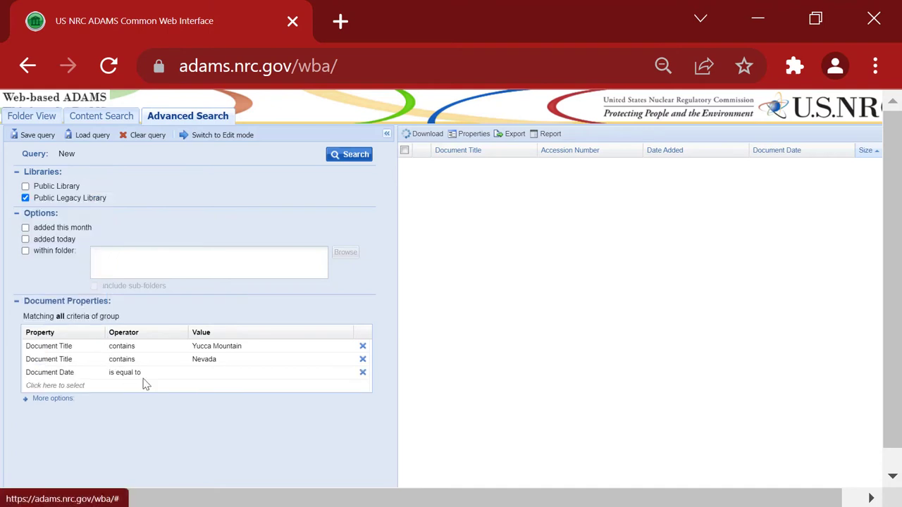
pyautogui.click(166, 377)
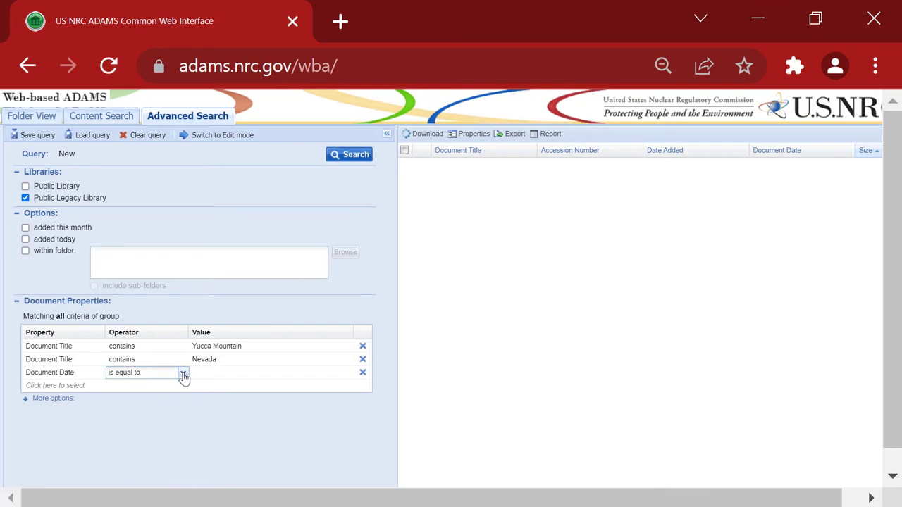
pyautogui.click(183, 376)
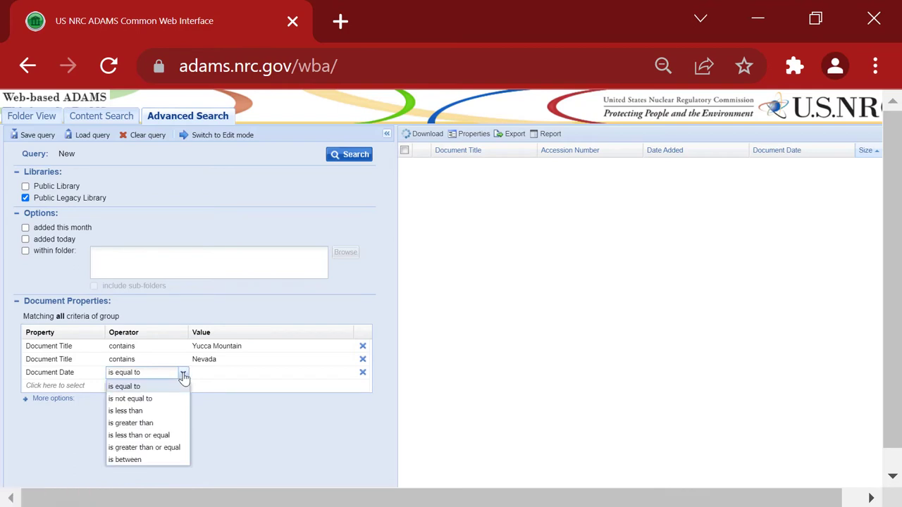
pyautogui.click(168, 461)
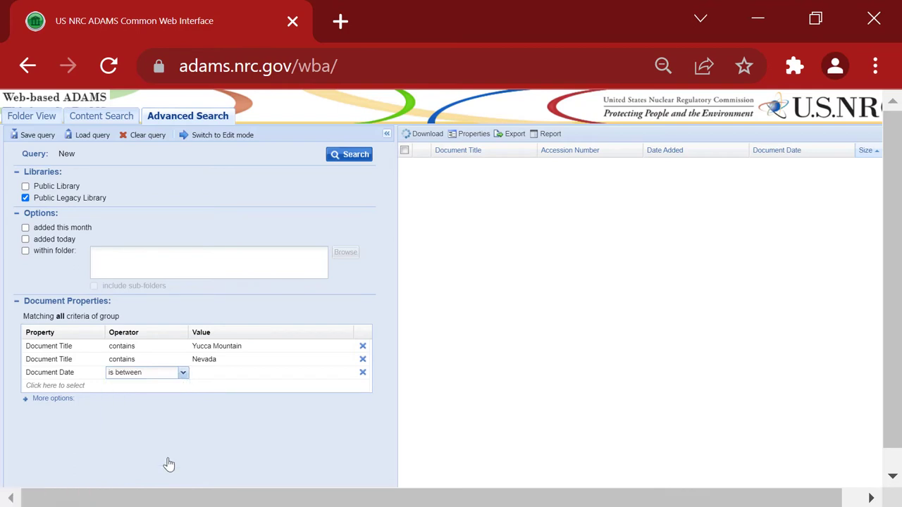
pyautogui.click(198, 376)
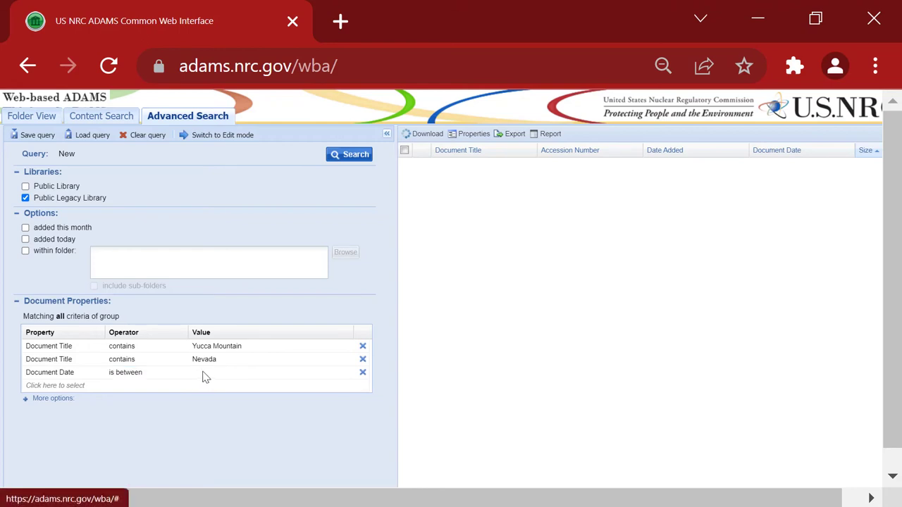
pyautogui.click(203, 375)
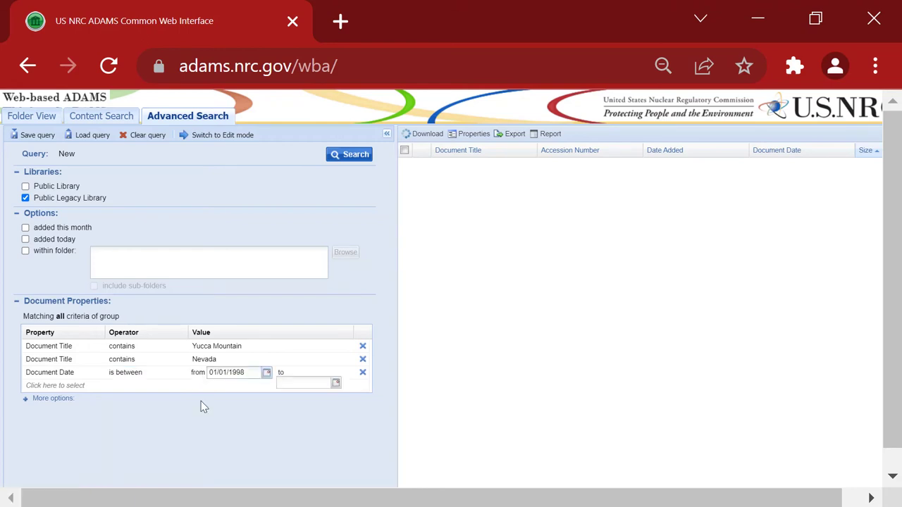
pyautogui.write('12/31/1998')
# Run the Legacy Library search for 1998 Yucca Mountain and Nevada titles.
pyautogui.click(353, 156)
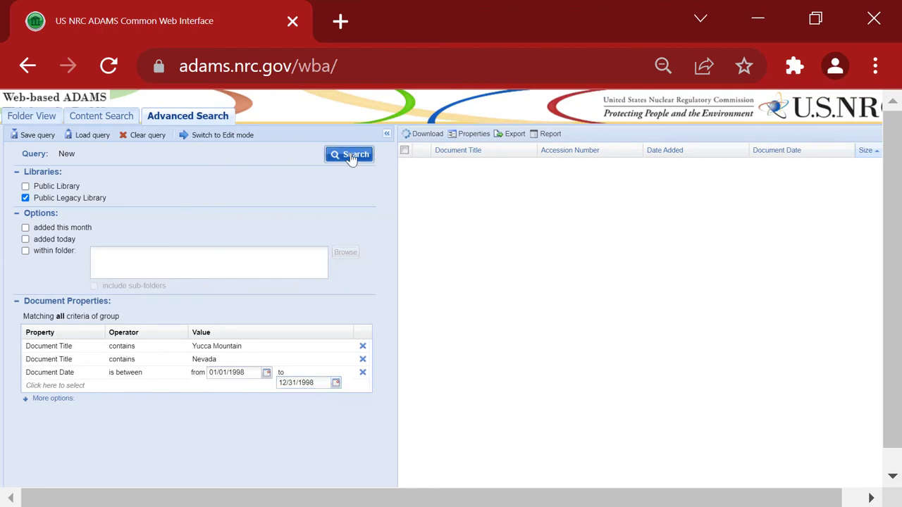